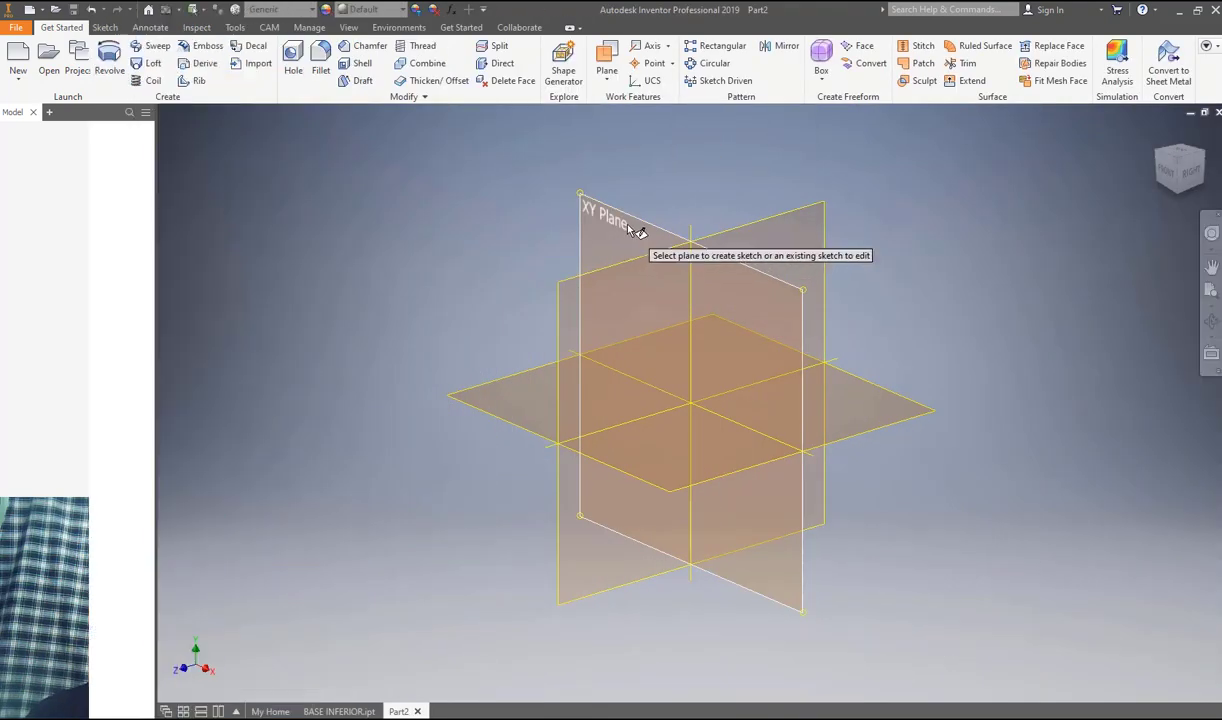
On the XY plane, draw a closed slanted four-sided profile starting from the origin.
{"action": "left_click", "coordinate": [632, 229]}
{"action": "left_click", "coordinate": [75, 58]}
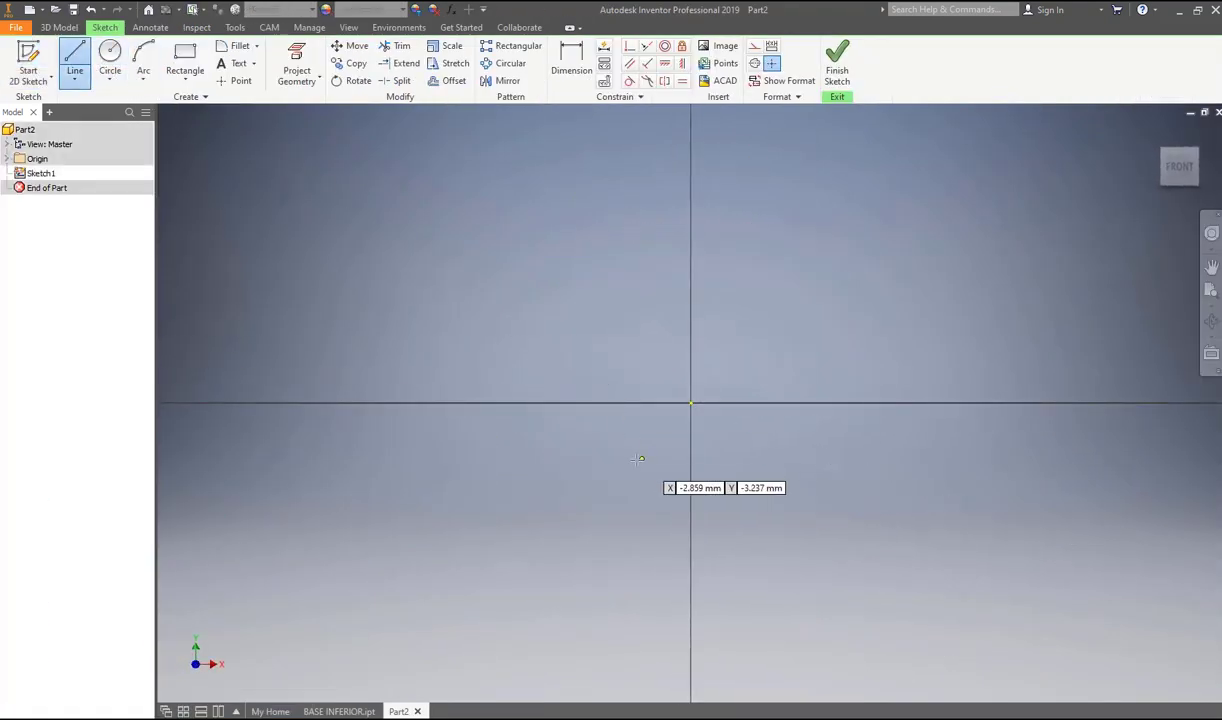
{"action": "left_click", "coordinate": [690, 403]}
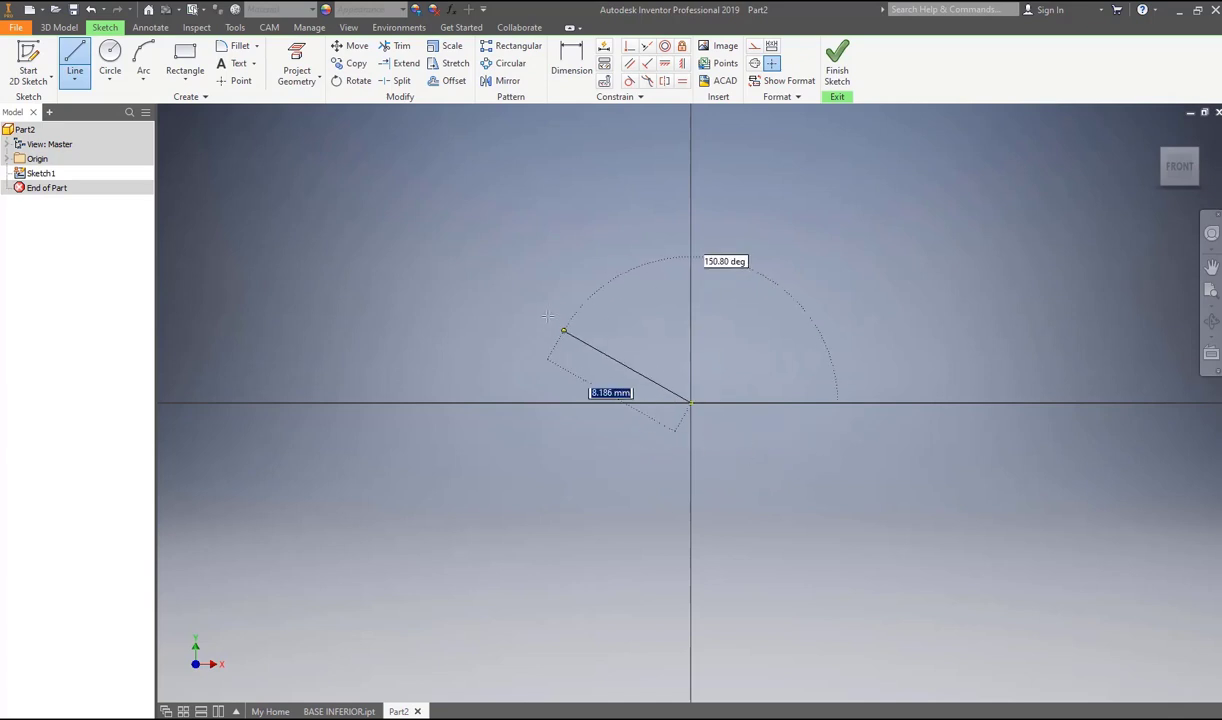
{"action": "left_click", "coordinate": [538, 303]}
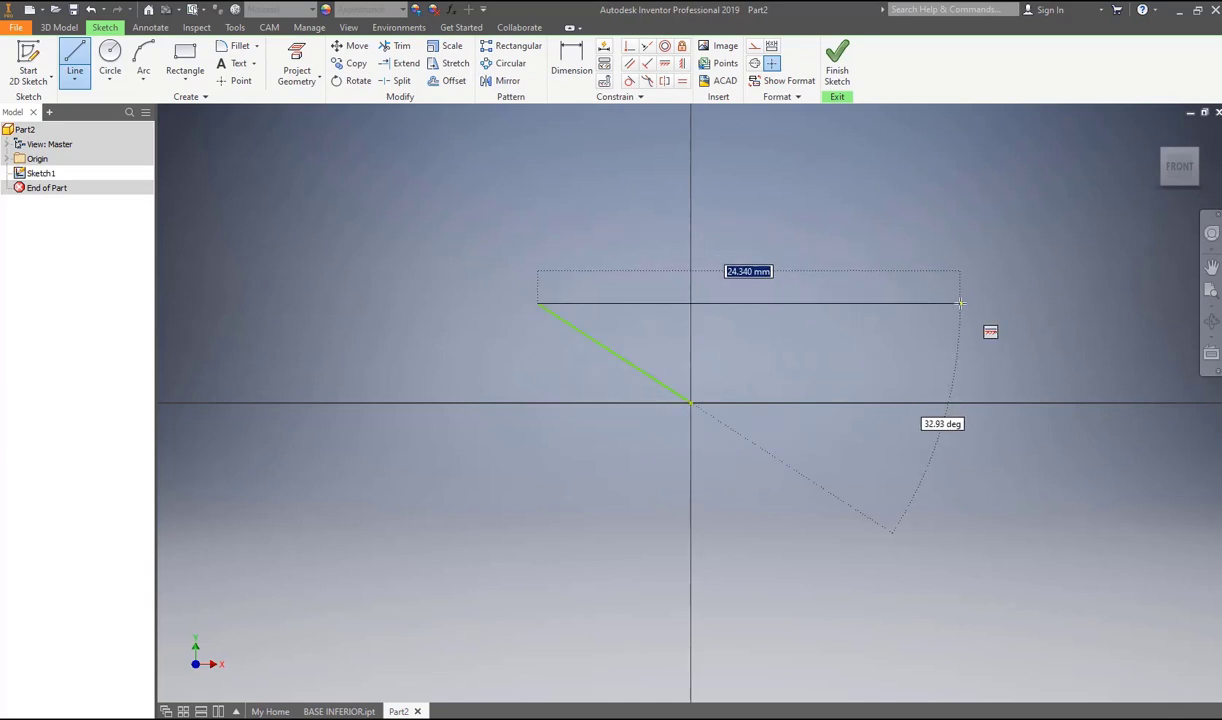
{"action": "left_click", "coordinate": [960, 303]}
{"action": "left_click", "coordinate": [960, 403]}
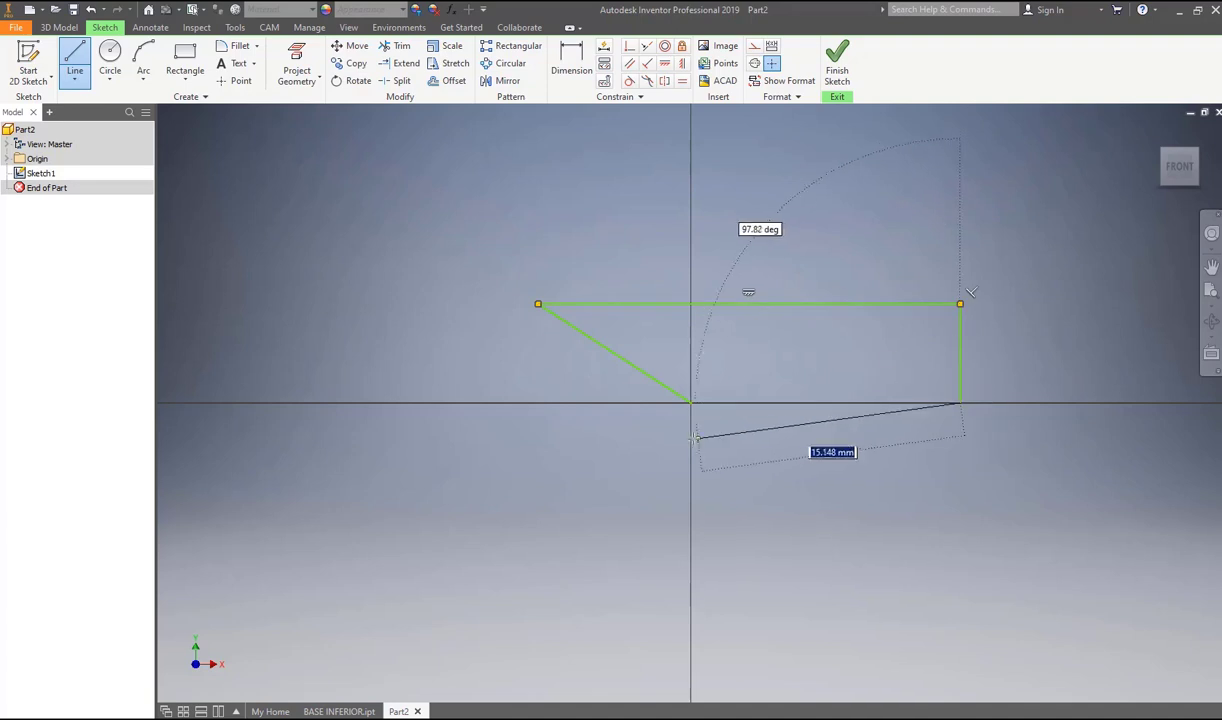
{"action": "left_click", "coordinate": [690, 403]}
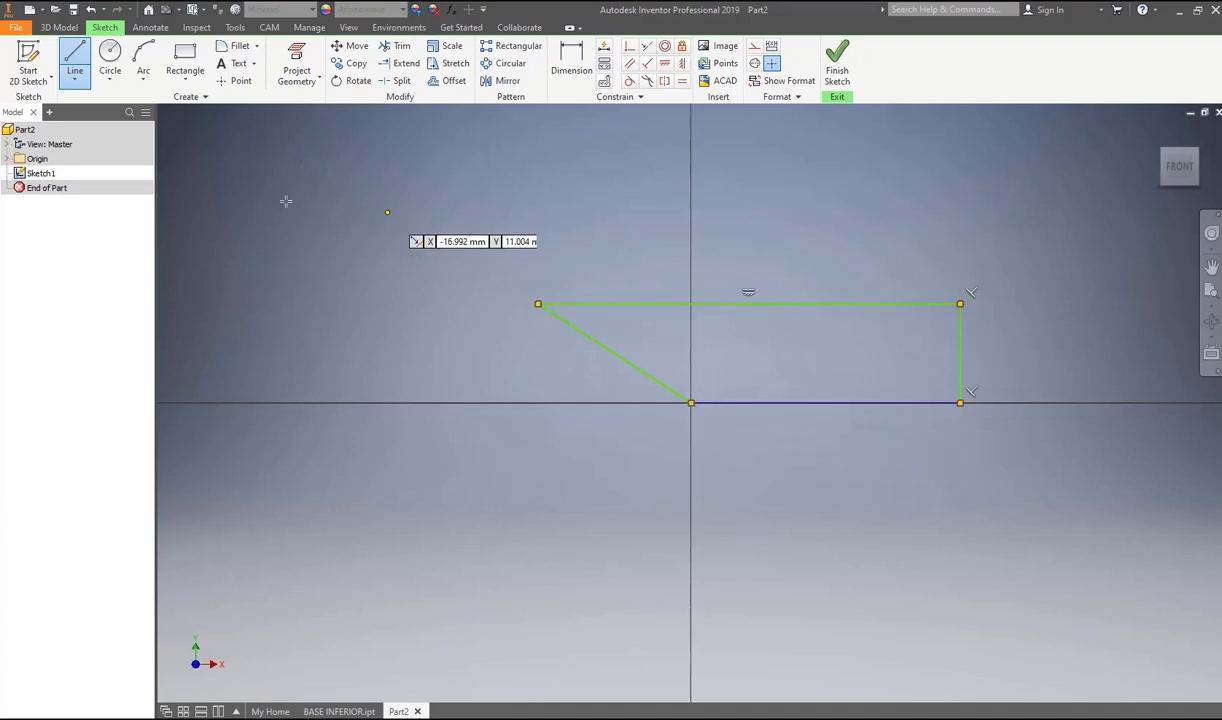
Add a small circular hole inside the profile, dimension it 102, 12 and 25, and finish the sketch.
{"action": "left_click", "coordinate": [110, 60]}
{"action": "left_click", "coordinate": [887, 337]}
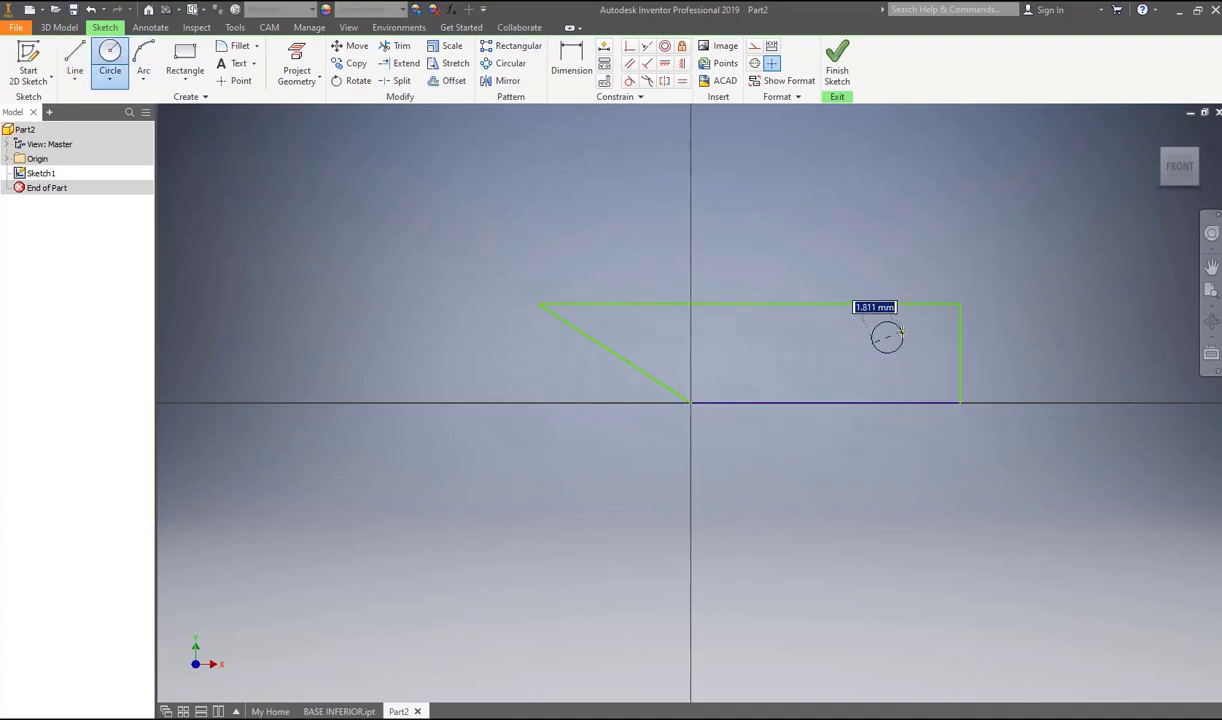
{"action": "left_click", "coordinate": [906, 335]}
{"action": "key", "text": "Escape"}
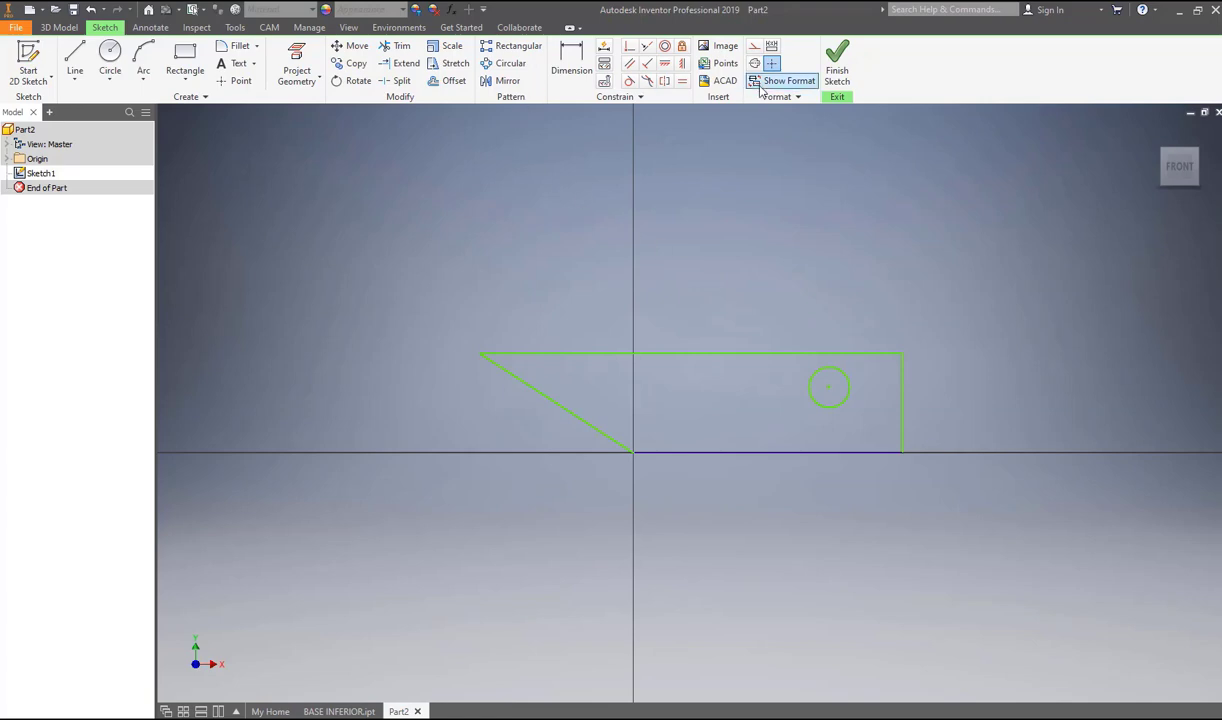
{"action": "key", "text": "d"}
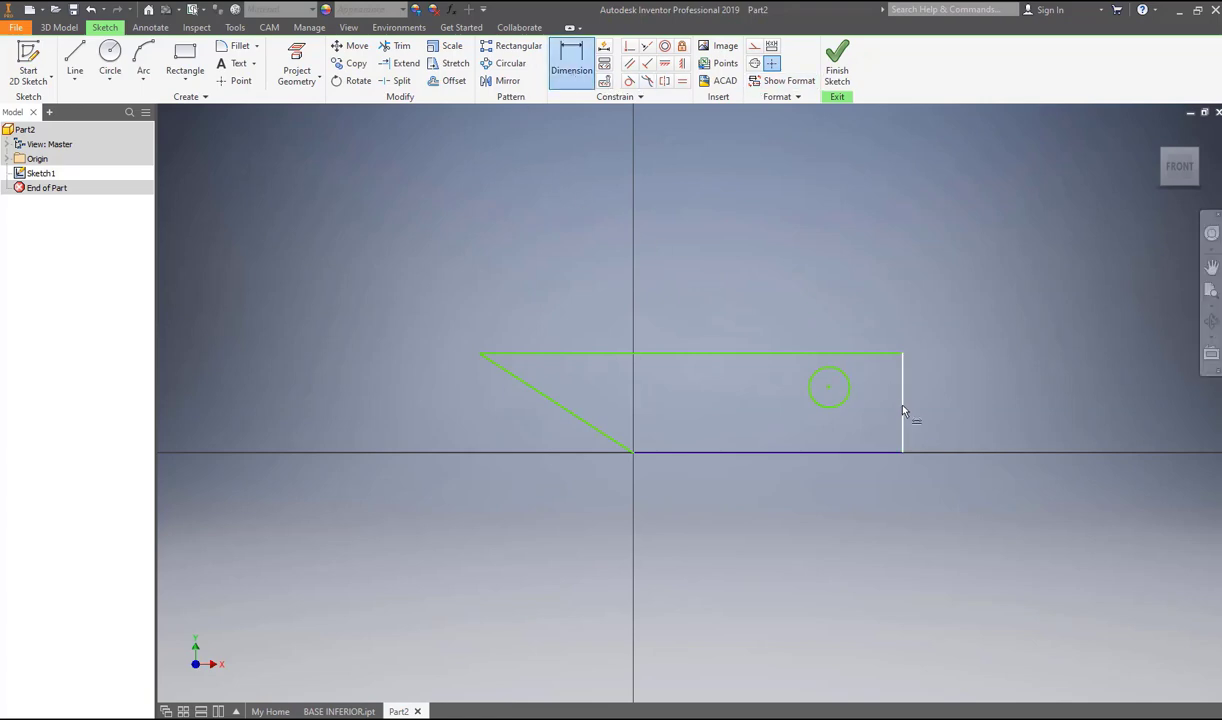
{"action": "key", "text": "ctrl+Return"}
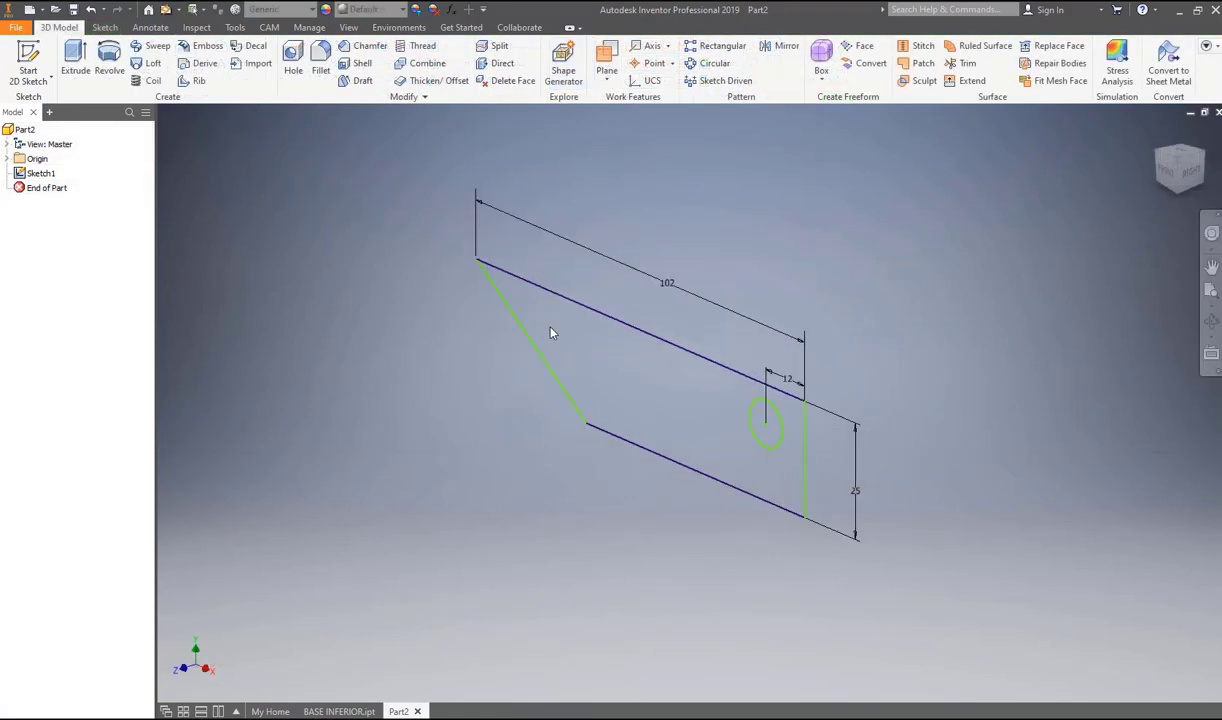
Extrude the slanted profile 10 mm in the flipped direction.
{"action": "left_click", "coordinate": [75, 62]}
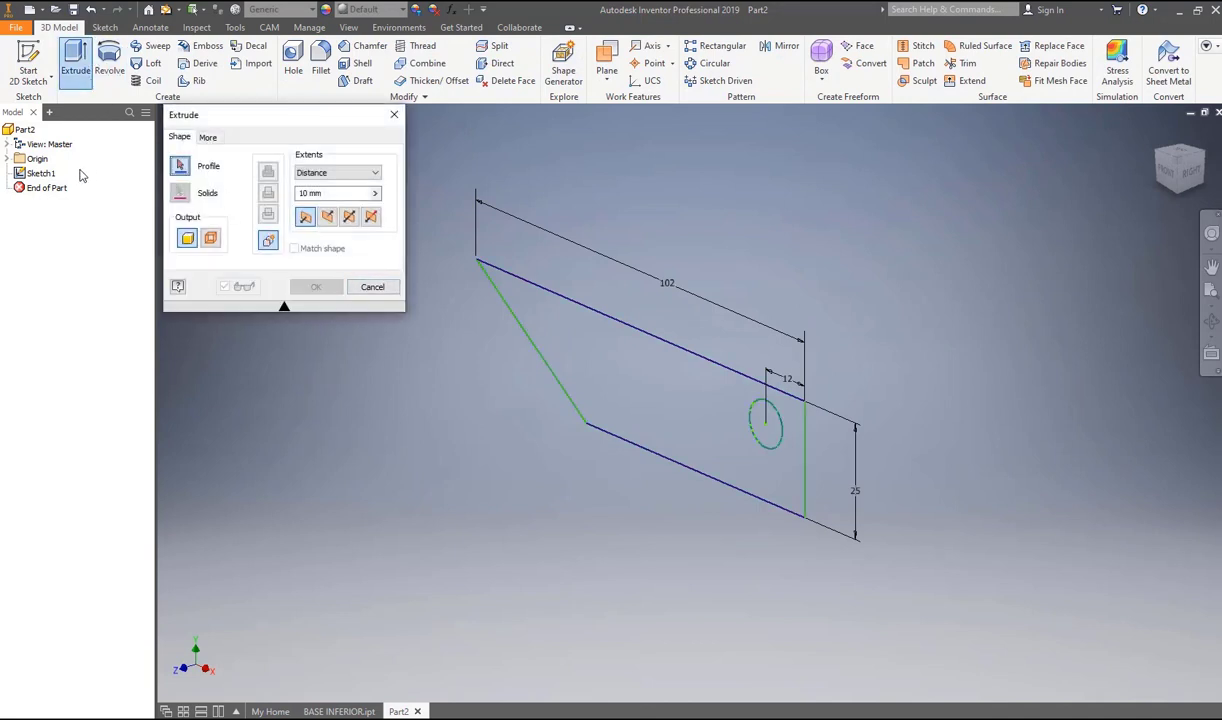
{"action": "left_click", "coordinate": [640, 368]}
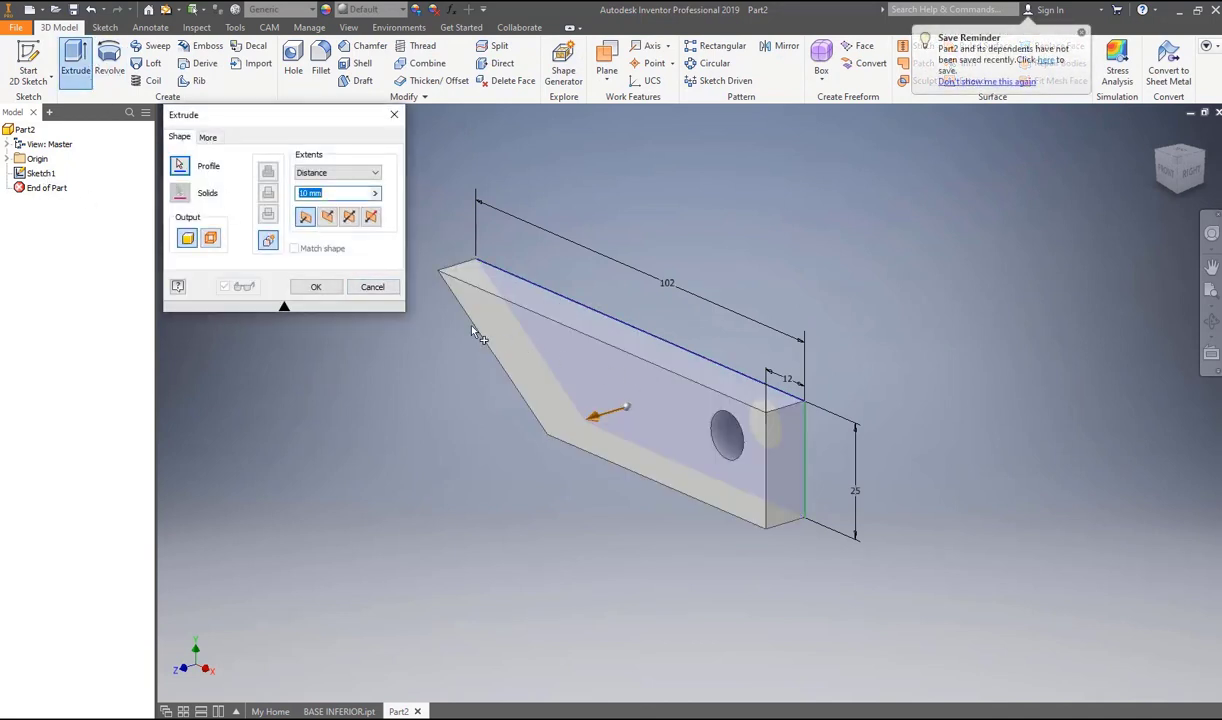
{"action": "left_click", "coordinate": [330, 219]}
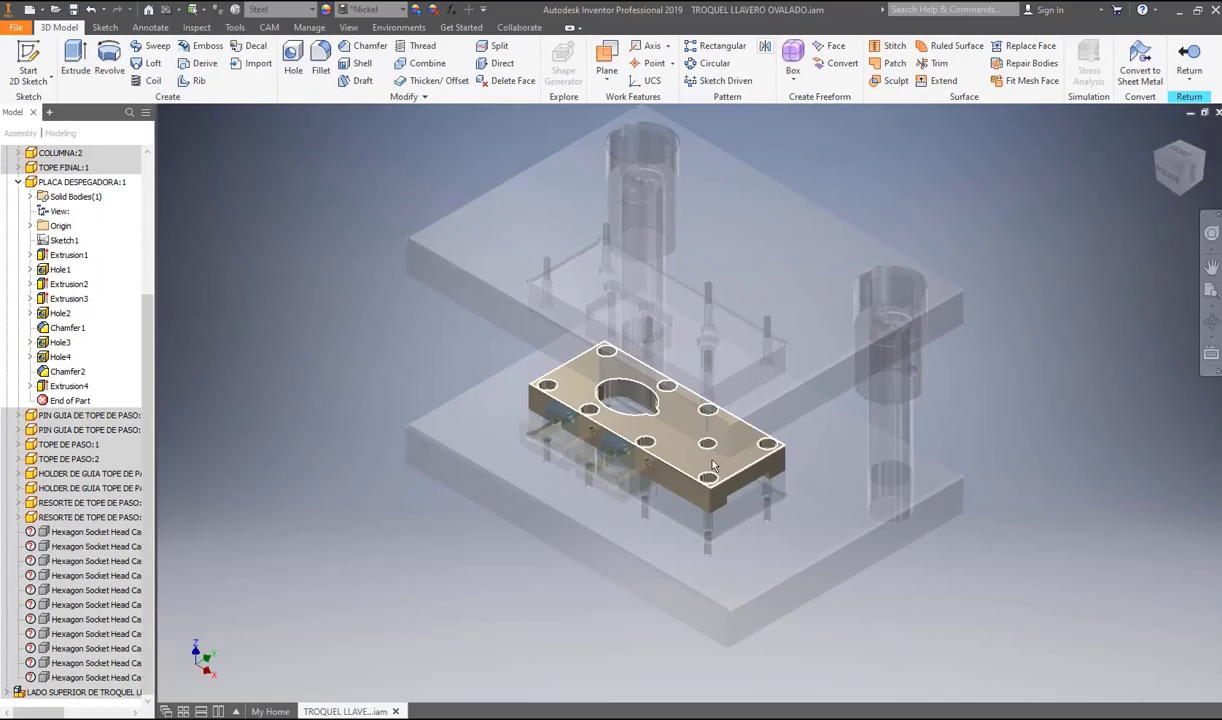
Open a sketch on a face of the PLACA DESPEGADORA plate, then finish it.
{"action": "left_click", "coordinate": [680, 440]}
{"action": "left_click", "coordinate": [756, 449]}
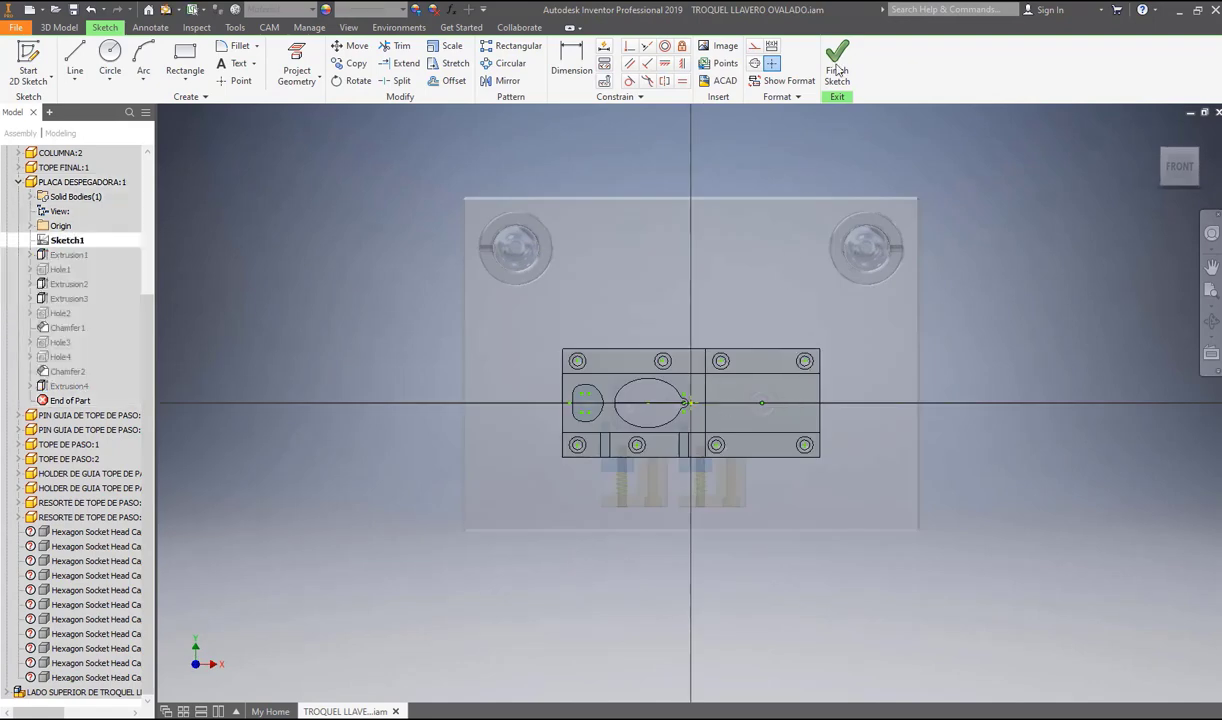
{"action": "left_click", "coordinate": [837, 62]}
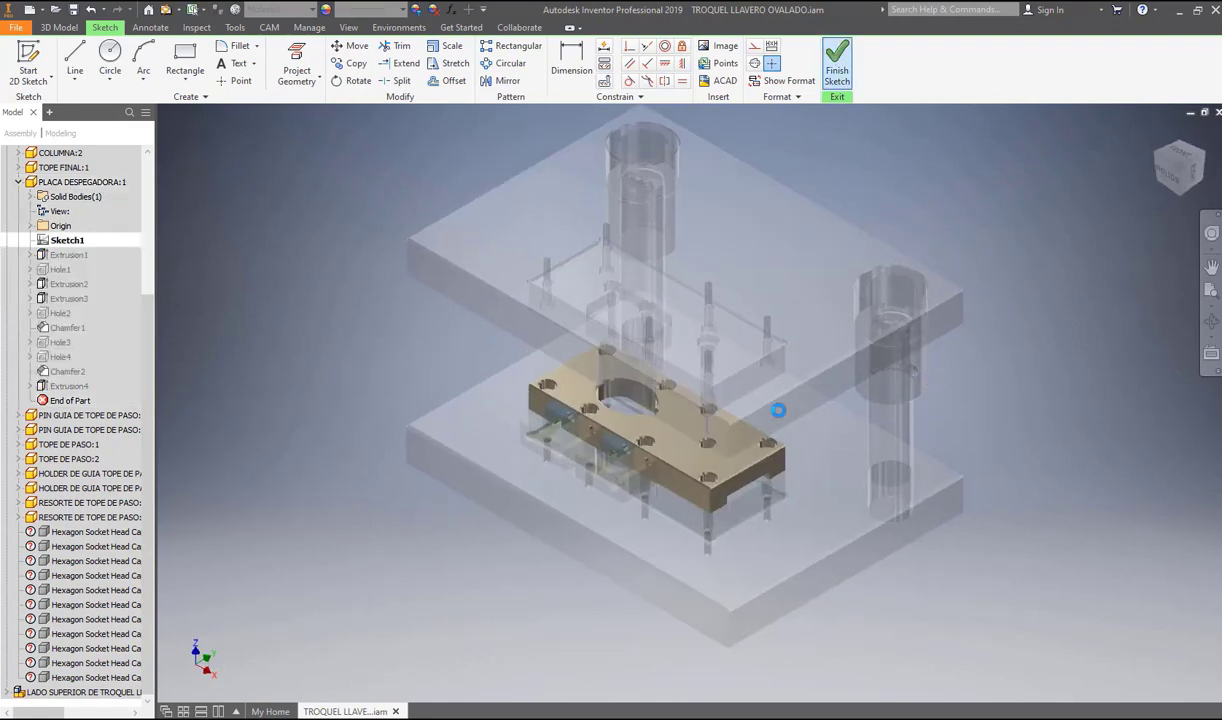
Return to the TROQUEL LLAVERO OVALADO assembly and orbit it to view the other side.
{"action": "left_click", "coordinate": [1187, 60]}
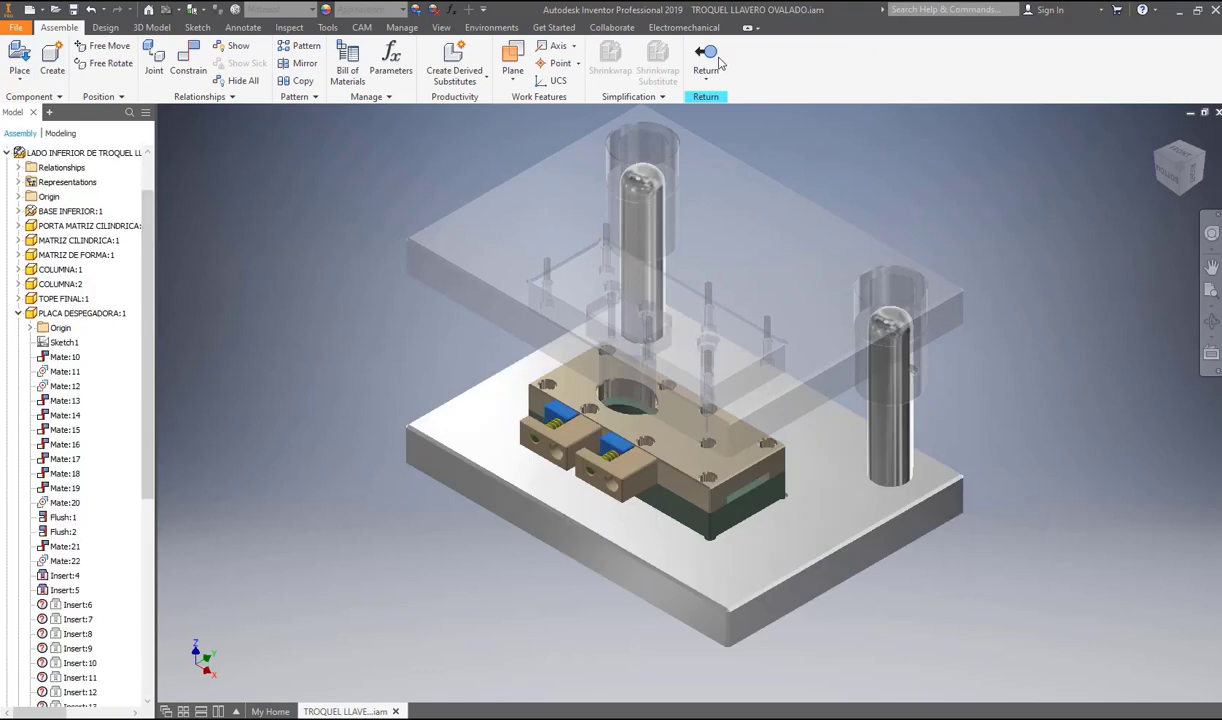
{"action": "left_click", "coordinate": [700, 60]}
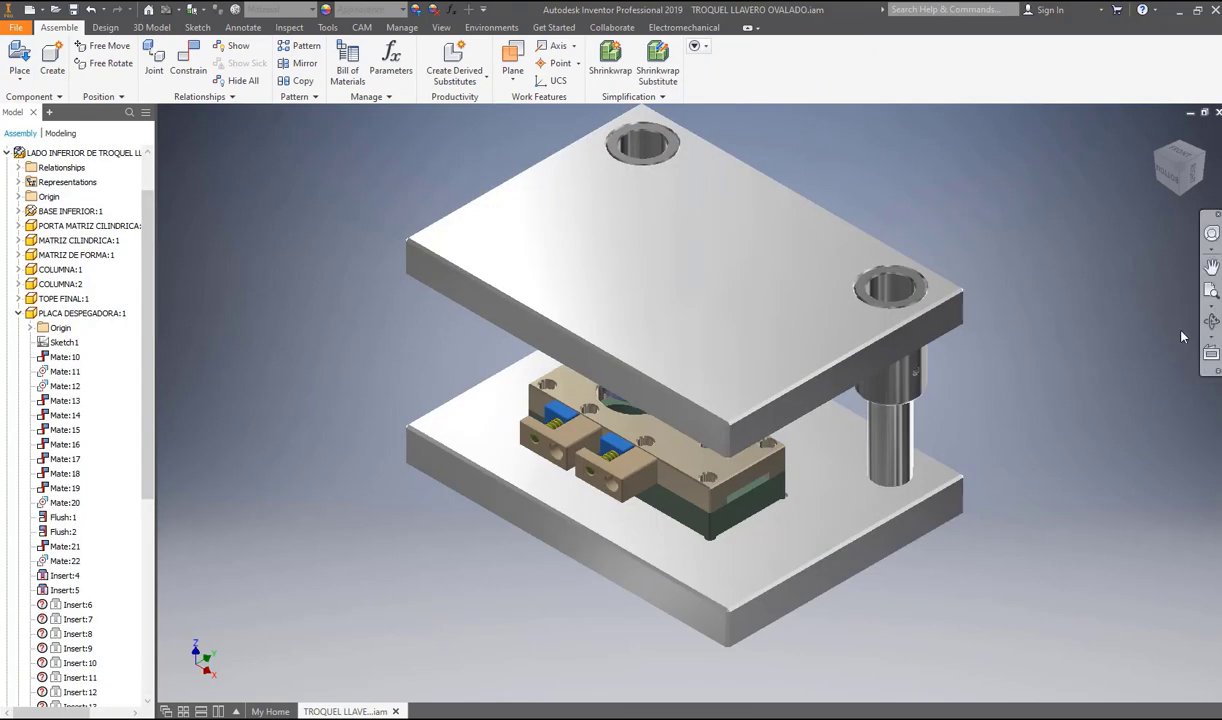
{"action": "left_click", "coordinate": [1211, 321]}
{"action": "left_click_drag", "start_coordinate": [866, 390], "coordinate": [1090, 352]}
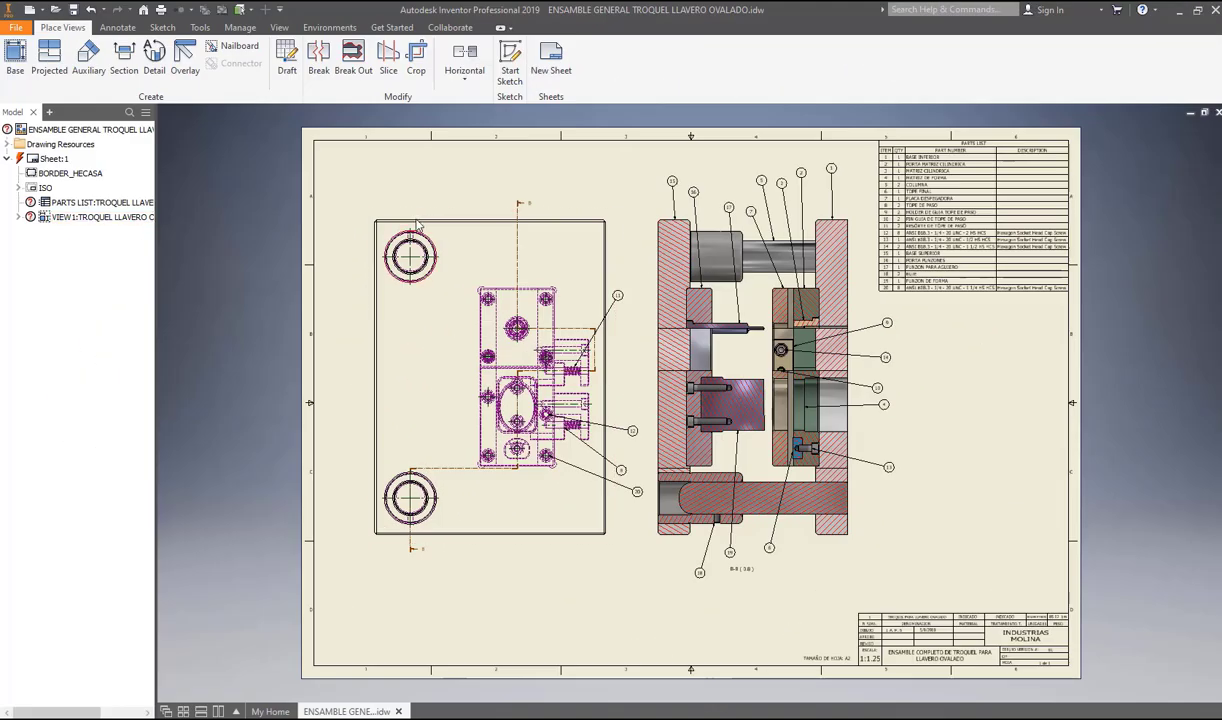
Place a 218.00 dimension on the plan view's top edge, then delete it.
{"action": "scroll", "coordinate": [600, 400], "scroll_direction": "down", "scroll_amount": 3}
{"action": "scroll", "coordinate": [600, 400], "scroll_direction": "down", "scroll_amount": 2}
{"action": "middle_click_drag", "start_coordinate": [463, 297], "coordinate": [509, 330]}
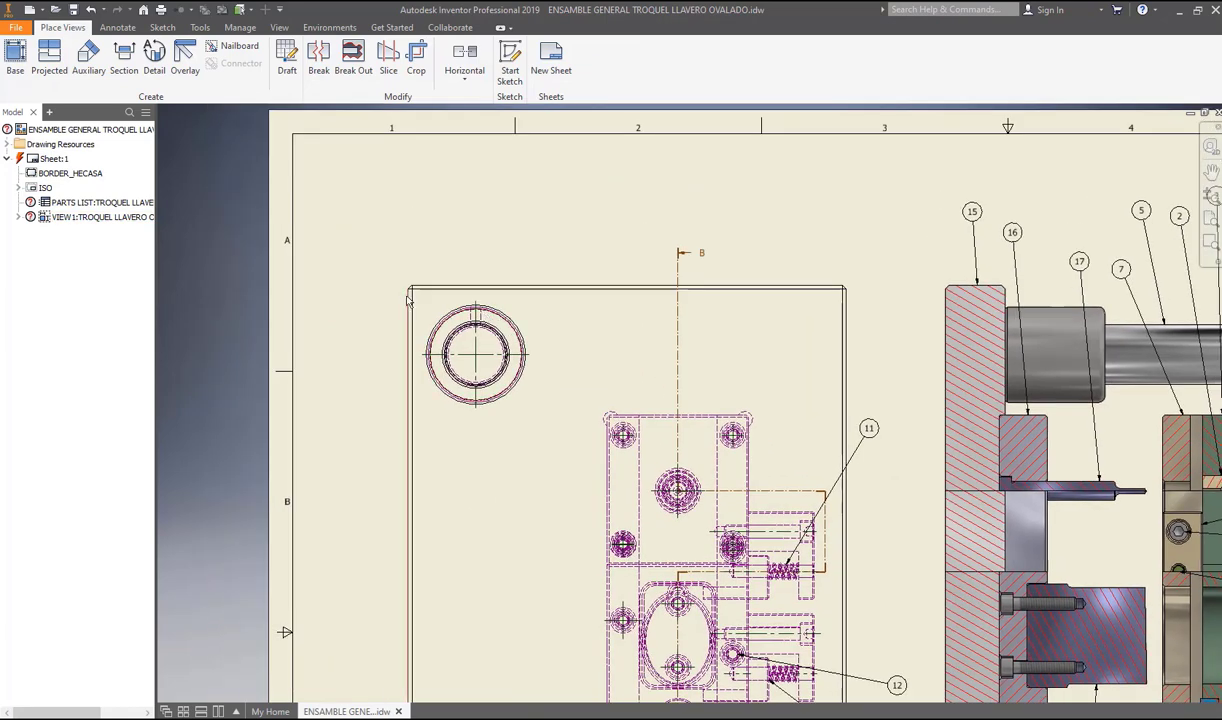
{"action": "left_click", "coordinate": [838, 288]}
{"action": "left_click", "coordinate": [764, 231]}
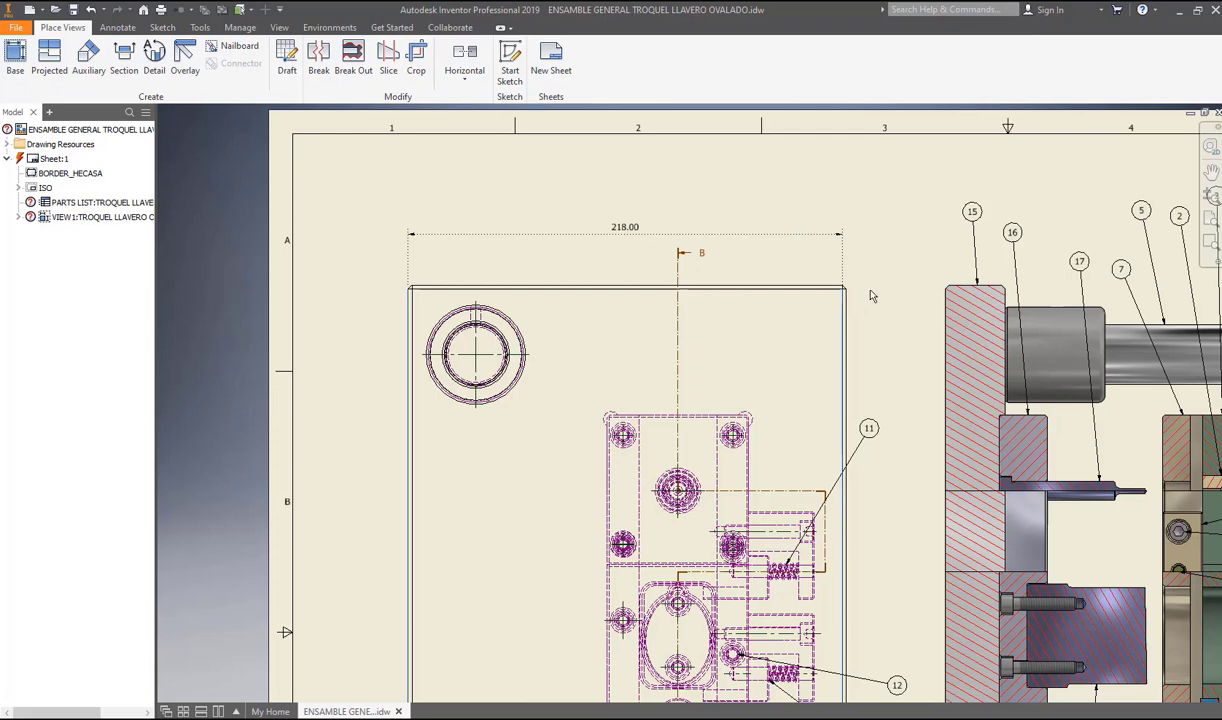
{"action": "key", "text": "Delete"}
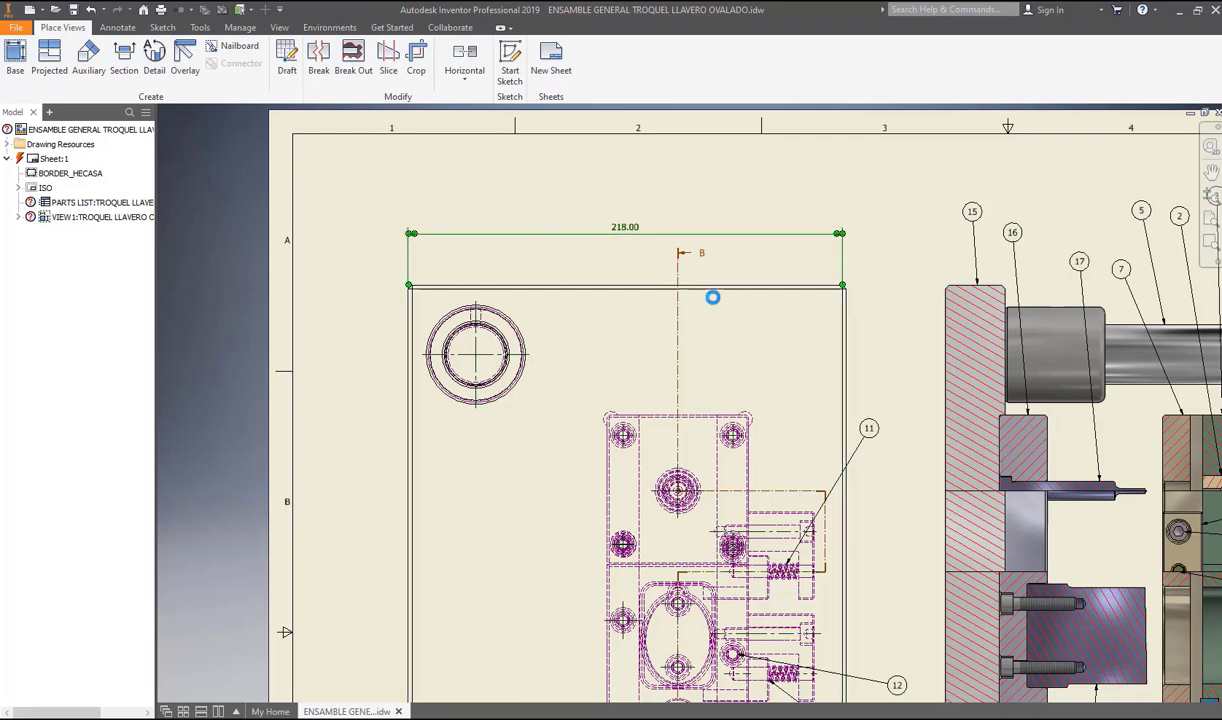
Dimension the upper-left circle in the plan view with Ø50.00.
{"action": "middle_click_drag", "start_coordinate": [885, 330], "coordinate": [691, 342]}
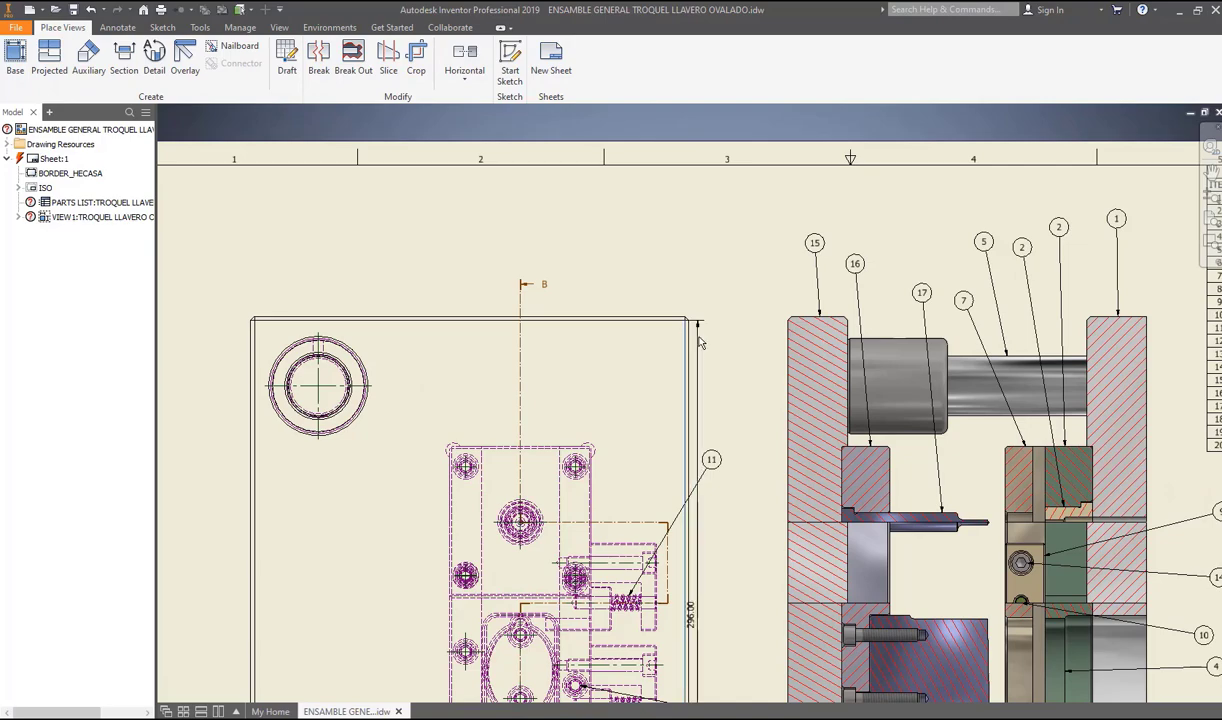
{"action": "key", "text": "d"}
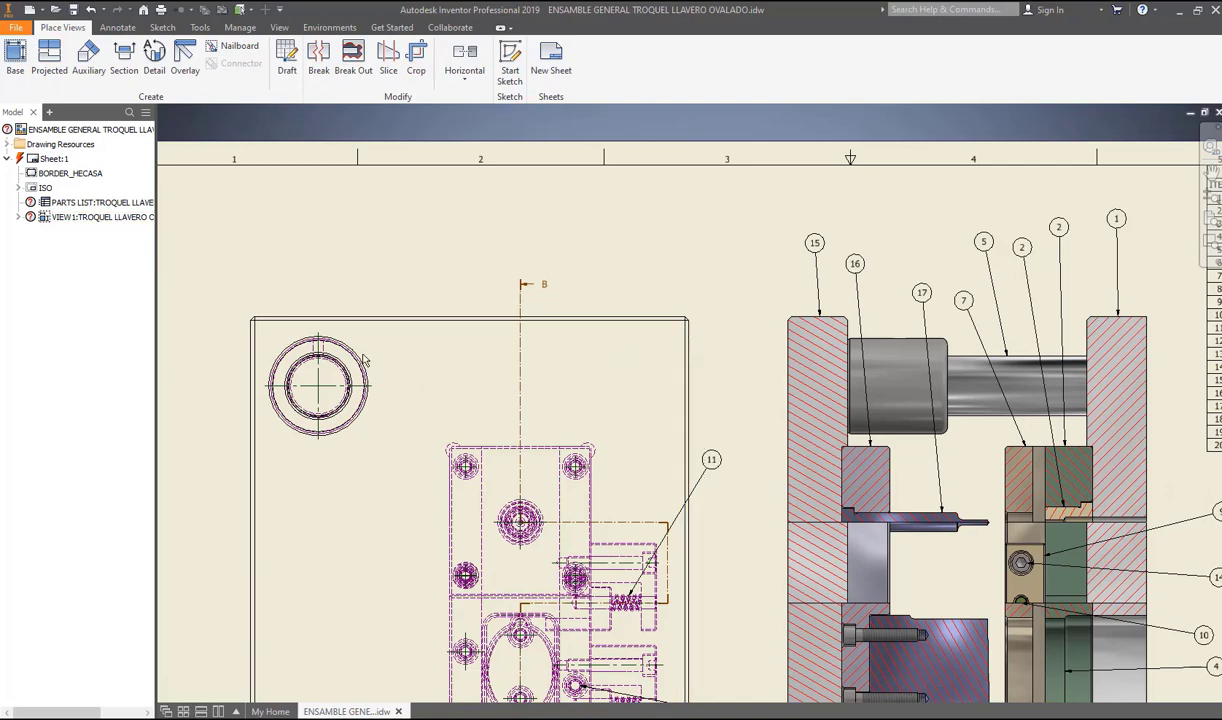
{"action": "left_click", "coordinate": [351, 348]}
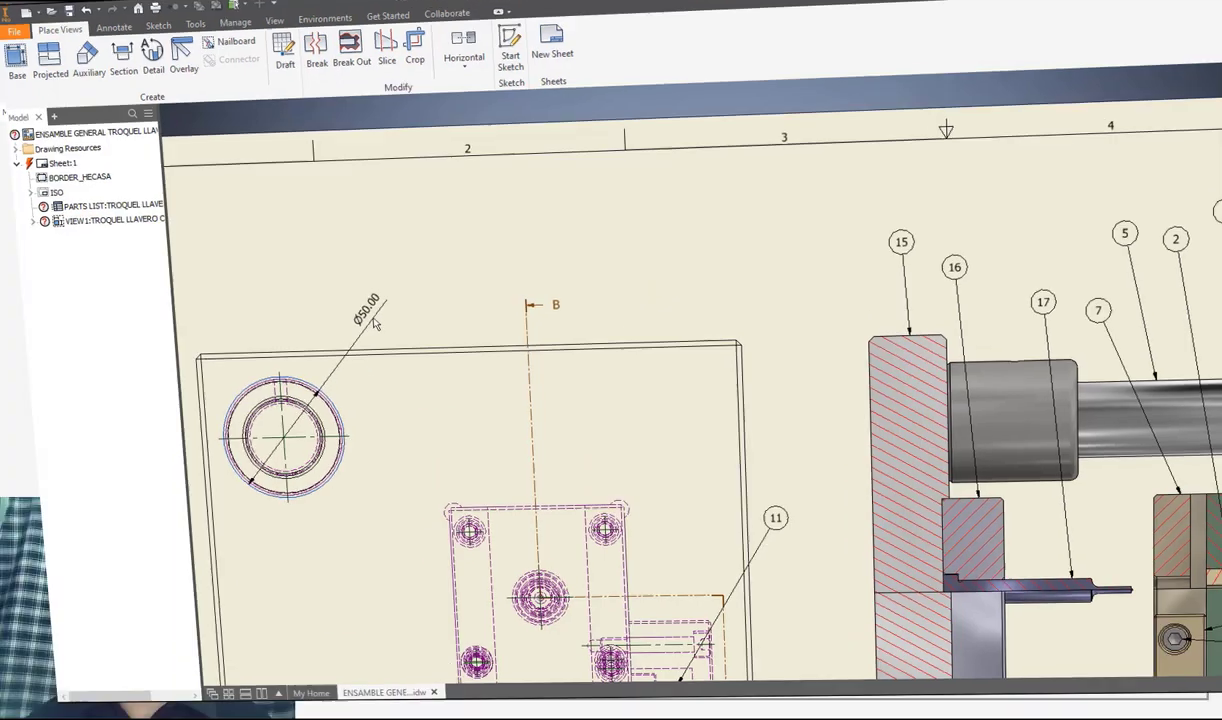